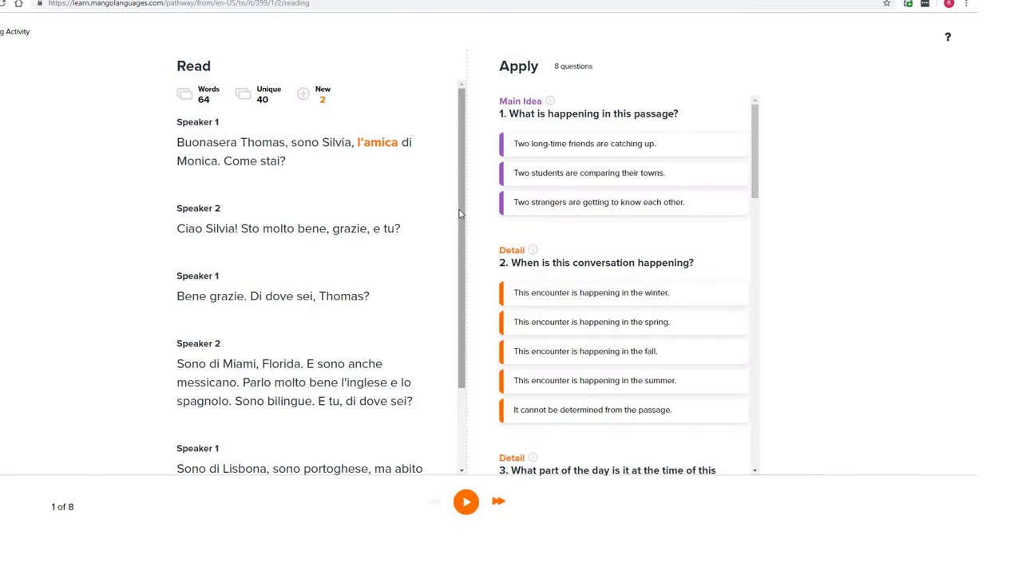
- Check the translations and pronunciations of words in the Italian Read passage
{"action": "mouse_move", "coordinate": [206, 143]}
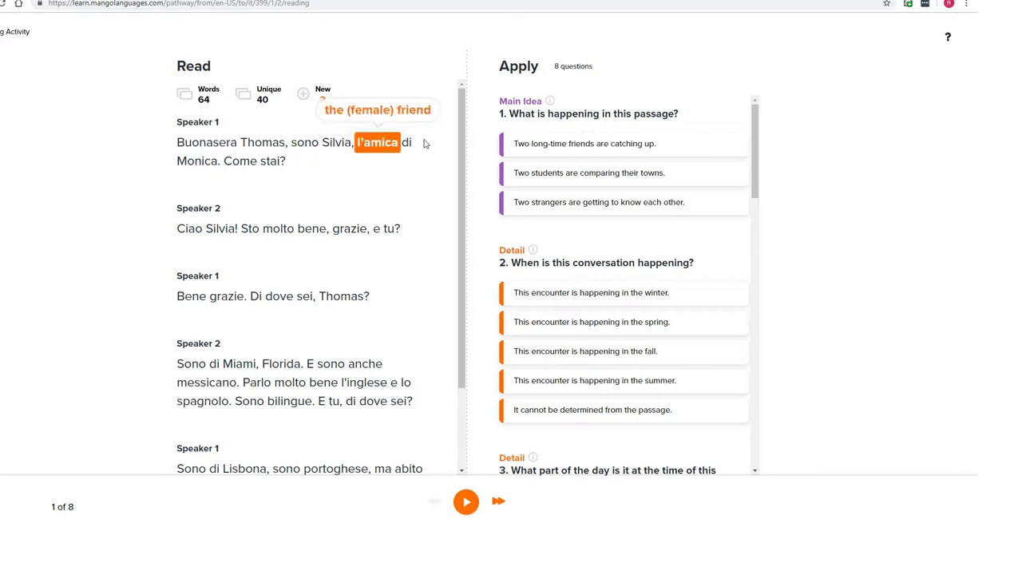
{"action": "mouse_move", "coordinate": [221, 173]}
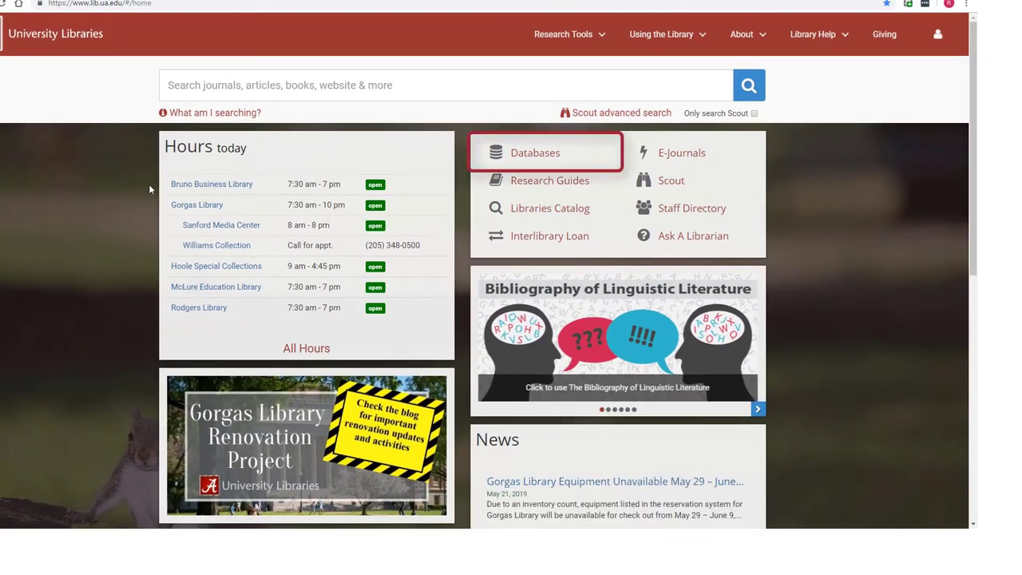
- Open Mango Languages from the Libraries' A-Z Databases list filtered to M
{"action": "left_click", "coordinate": [547, 162]}
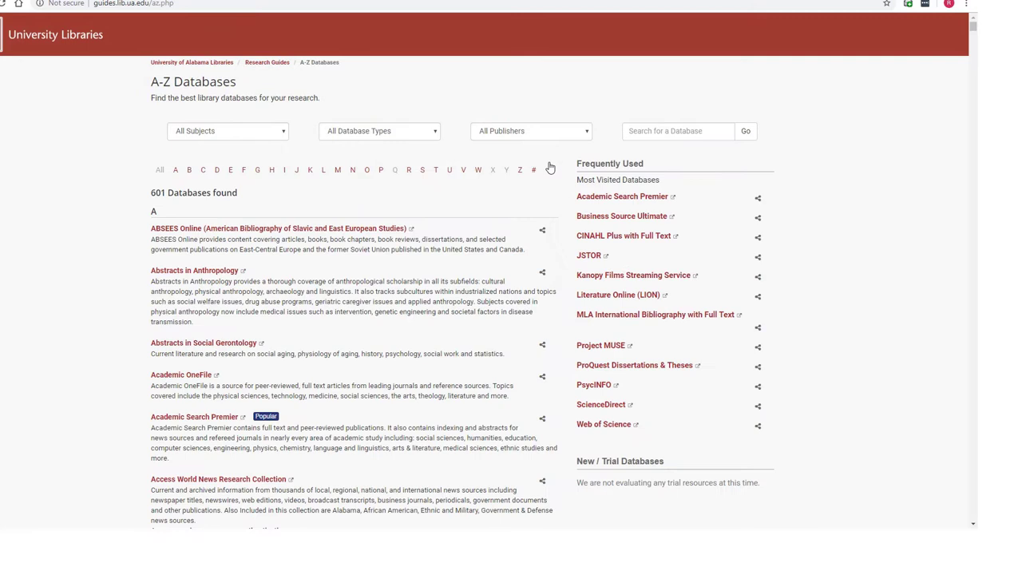
{"action": "left_click", "coordinate": [337, 170]}
{"action": "scroll", "coordinate": [319, 171], "scroll_direction": "down", "scroll_amount": 3}
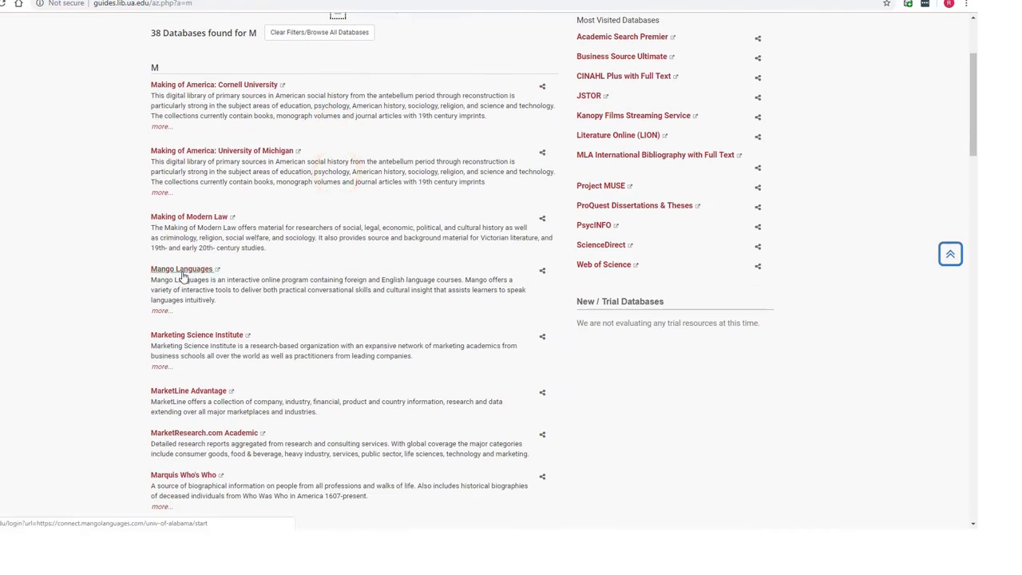
{"action": "left_click", "coordinate": [182, 270]}
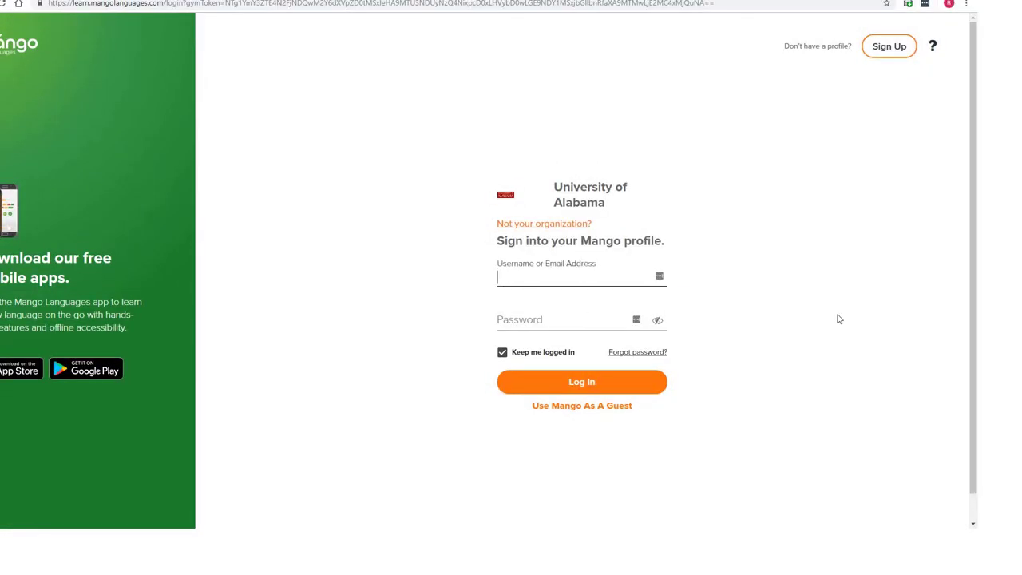
- Sign in with the university username and password, choosing English and Hmong as mother tongue
{"action": "type", "text": "peterso"}
{"action": "key", "text": "Tab"}
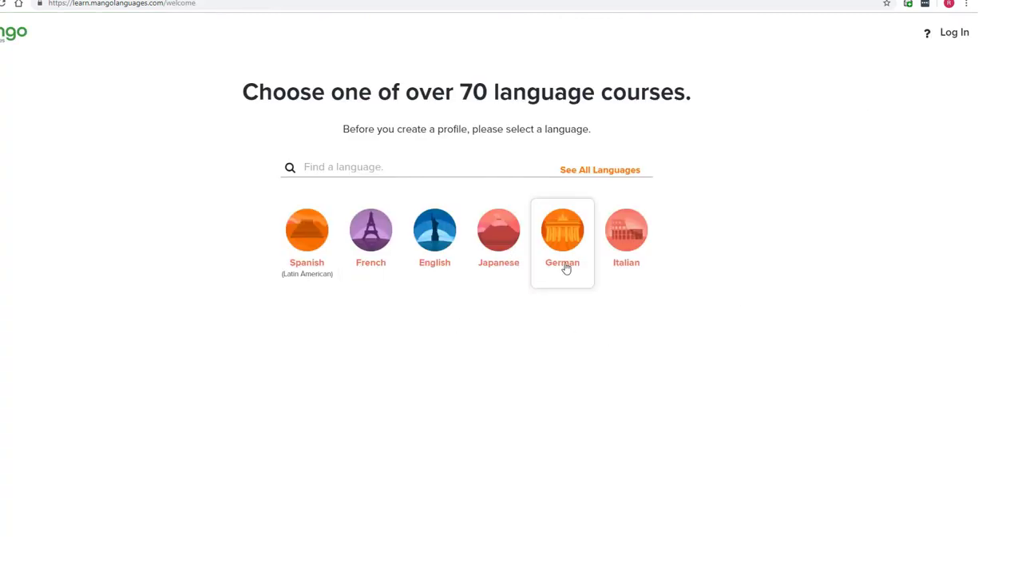
{"action": "left_click", "coordinate": [432, 282]}
{"action": "scroll", "coordinate": [493, 296], "scroll_direction": "down", "scroll_amount": 6}
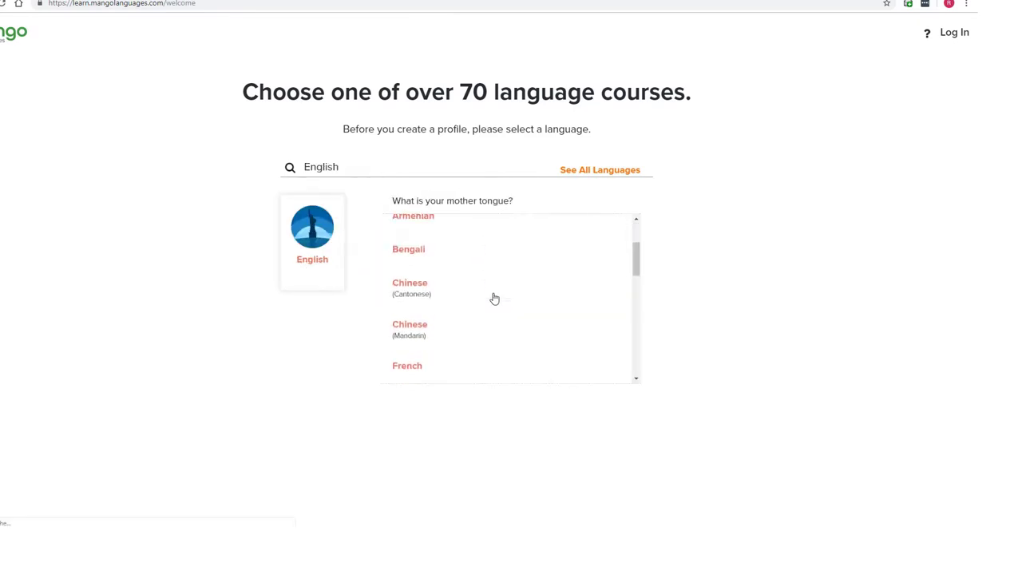
{"action": "scroll", "coordinate": [493, 297], "scroll_direction": "down", "scroll_amount": 1}
{"action": "left_click", "coordinate": [490, 295]}
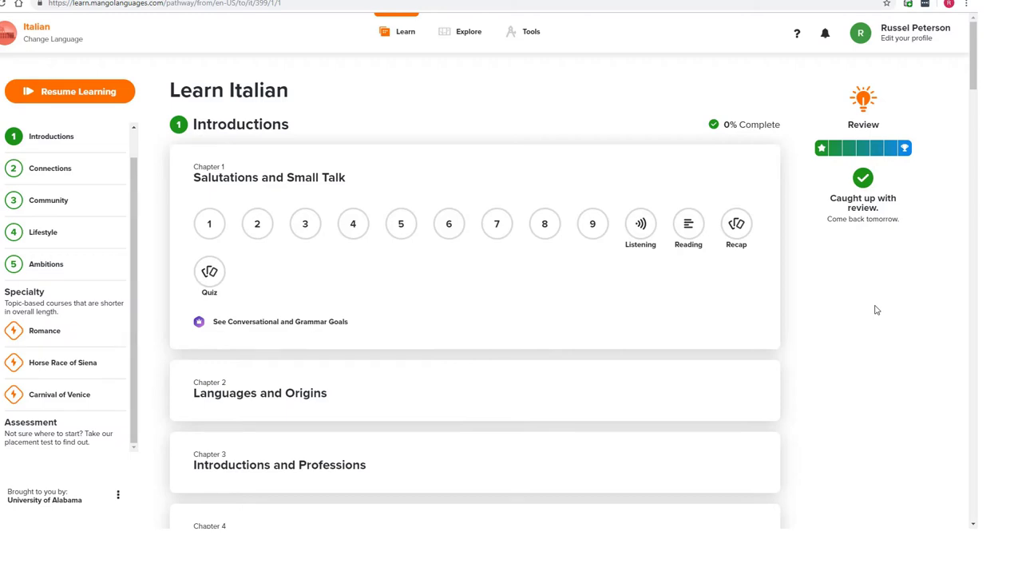
- Scroll the Learn Italian page past Connections, Community and Lifestyle to the Ambitions unit
{"action": "scroll", "coordinate": [876, 309], "scroll_direction": "down", "scroll_amount": 6}
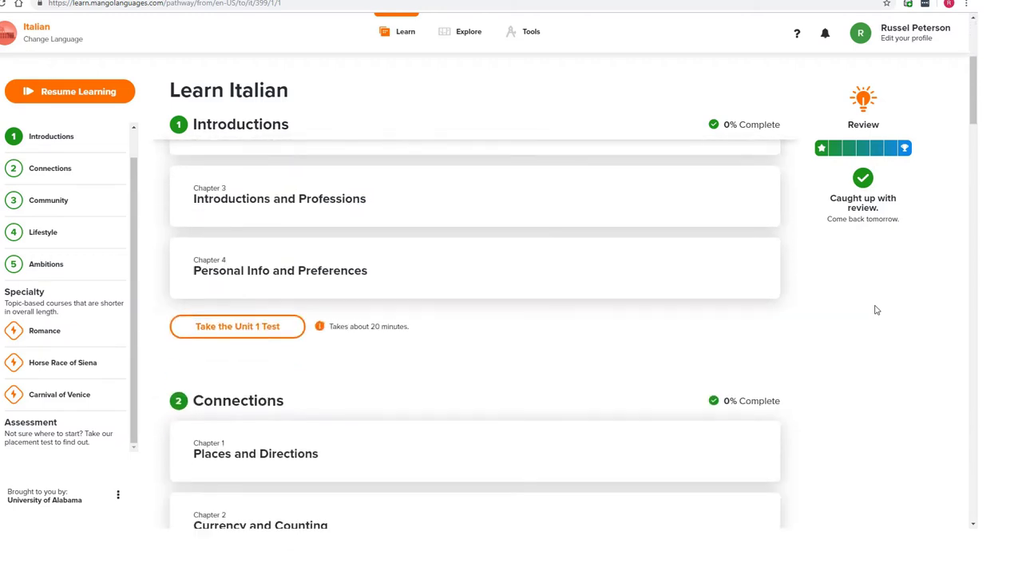
{"action": "scroll", "coordinate": [876, 310], "scroll_direction": "down", "scroll_amount": 10}
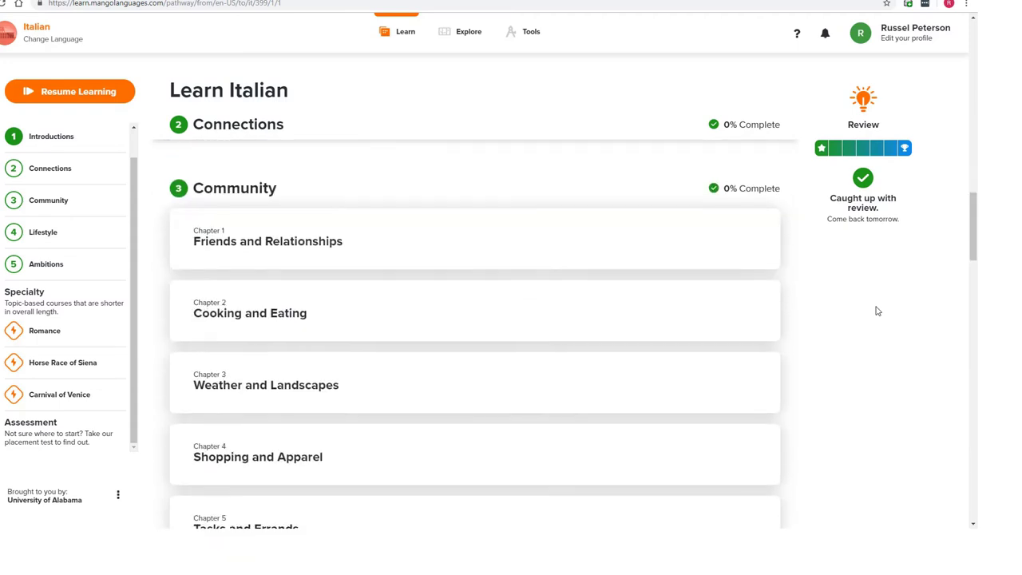
{"action": "scroll", "coordinate": [876, 310], "scroll_direction": "down", "scroll_amount": 10}
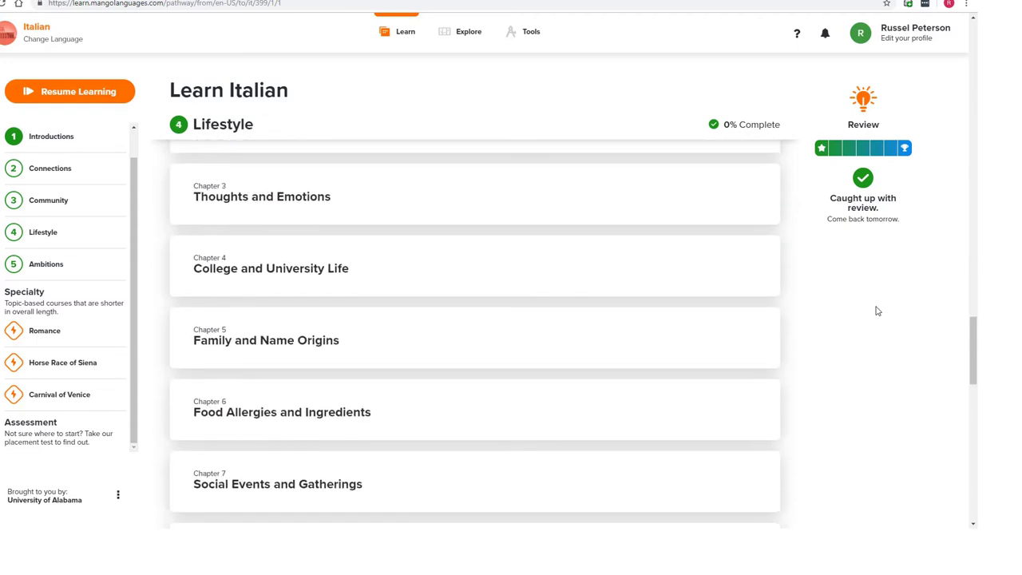
{"action": "scroll", "coordinate": [875, 310], "scroll_direction": "down", "scroll_amount": 8}
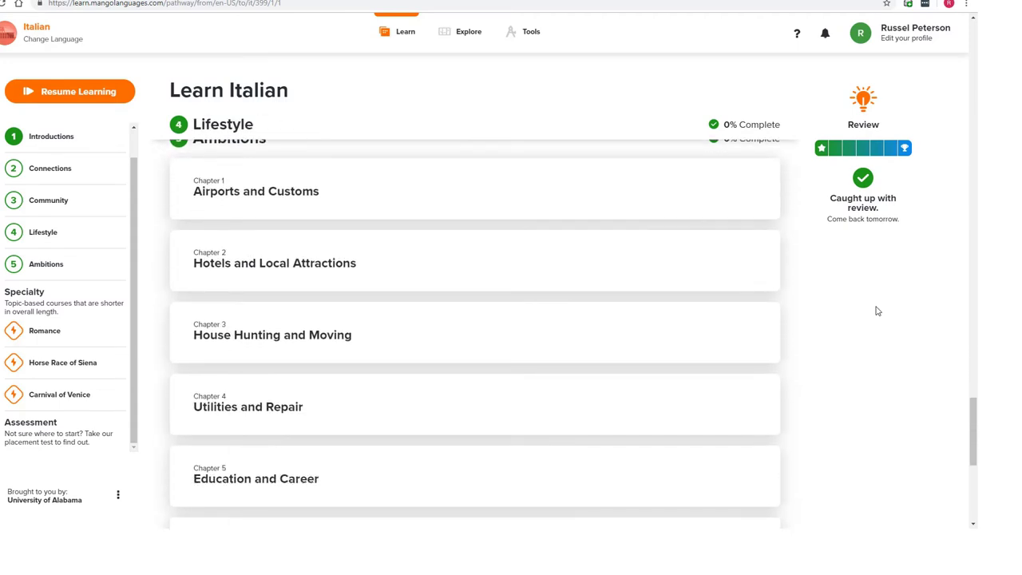
- View the Airports and Customs conversational and grammar goals, close them, and return to Introductions
{"action": "left_click", "coordinate": [561, 186]}
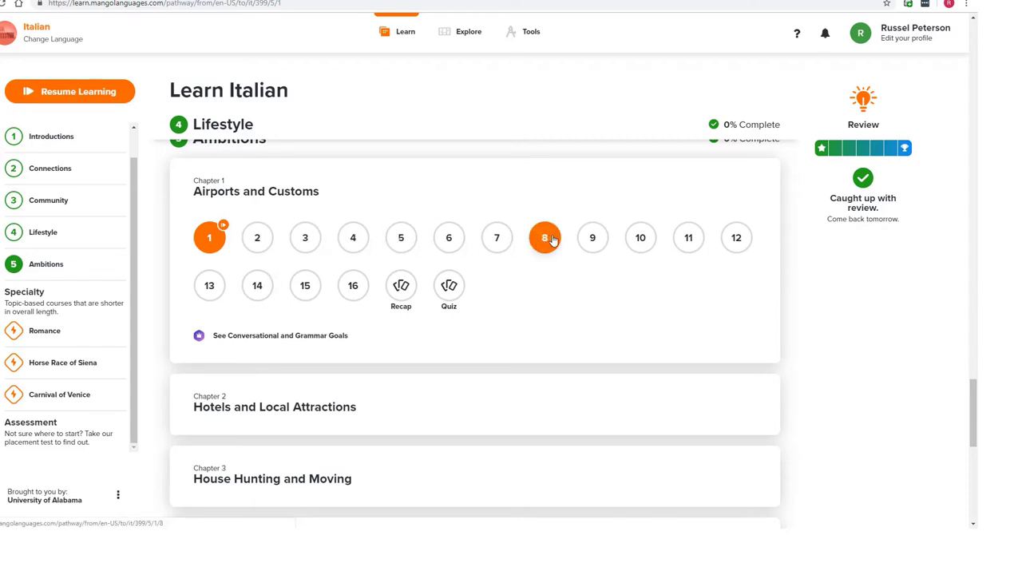
{"action": "left_click", "coordinate": [260, 337]}
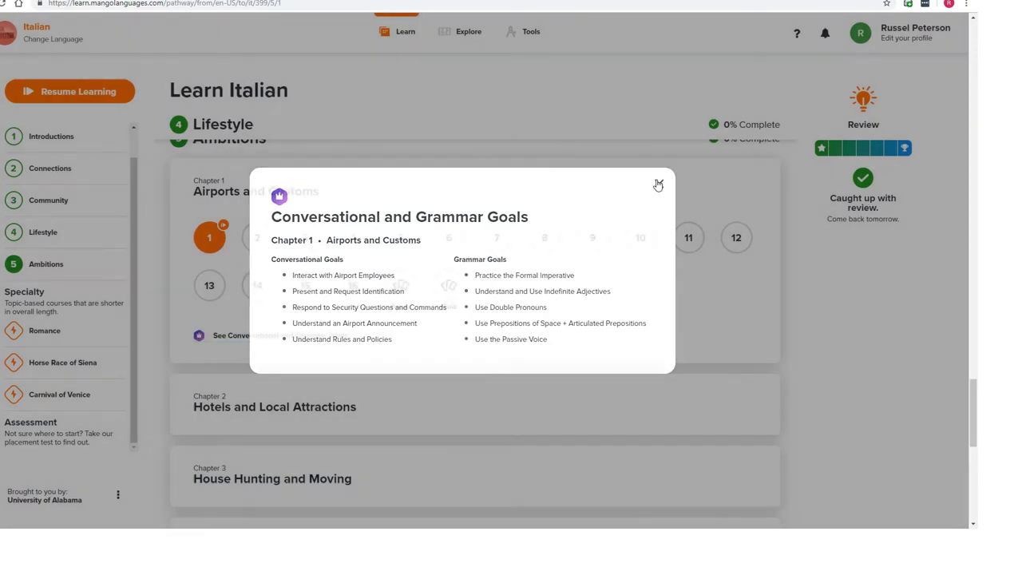
{"action": "left_click", "coordinate": [658, 186]}
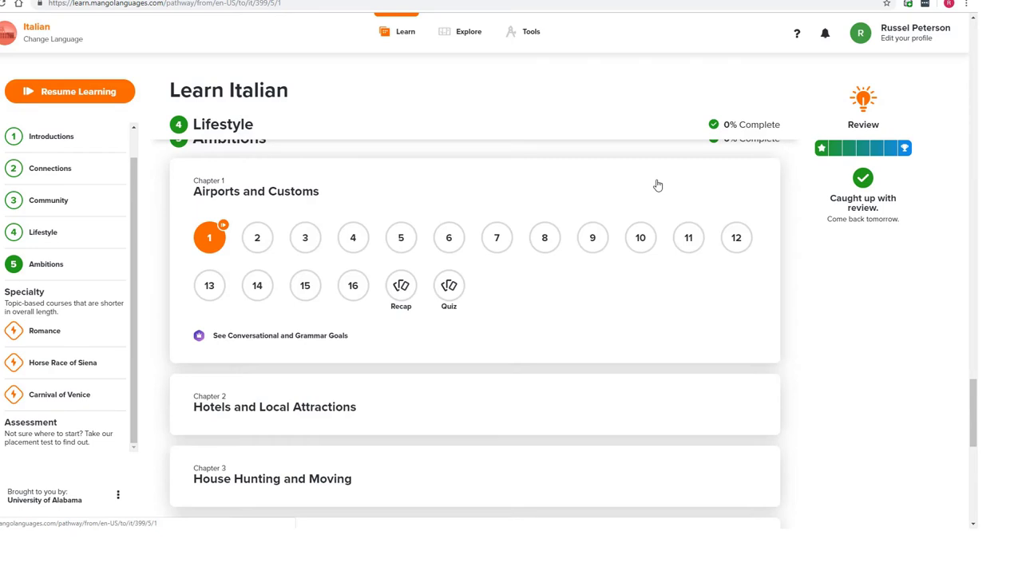
{"action": "scroll", "coordinate": [658, 185], "scroll_direction": "up", "scroll_amount": 10}
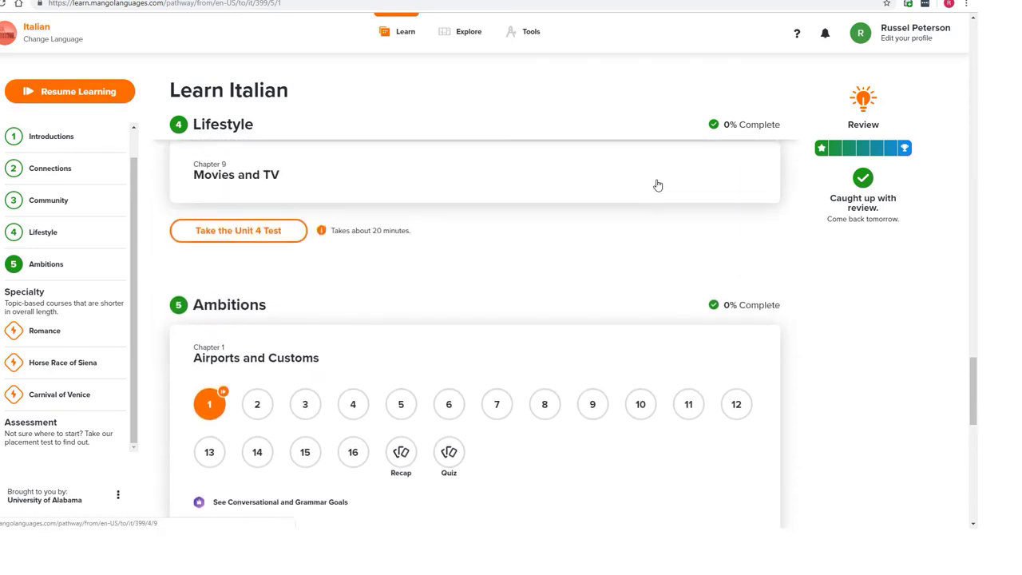
{"action": "scroll", "coordinate": [658, 184], "scroll_direction": "up", "scroll_amount": 10}
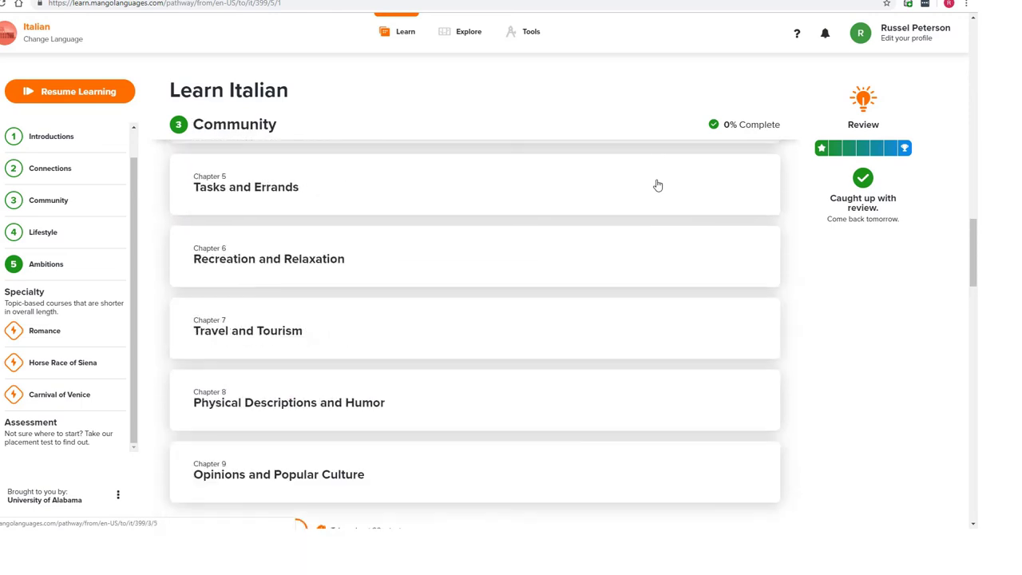
{"action": "scroll", "coordinate": [658, 185], "scroll_direction": "up", "scroll_amount": 8}
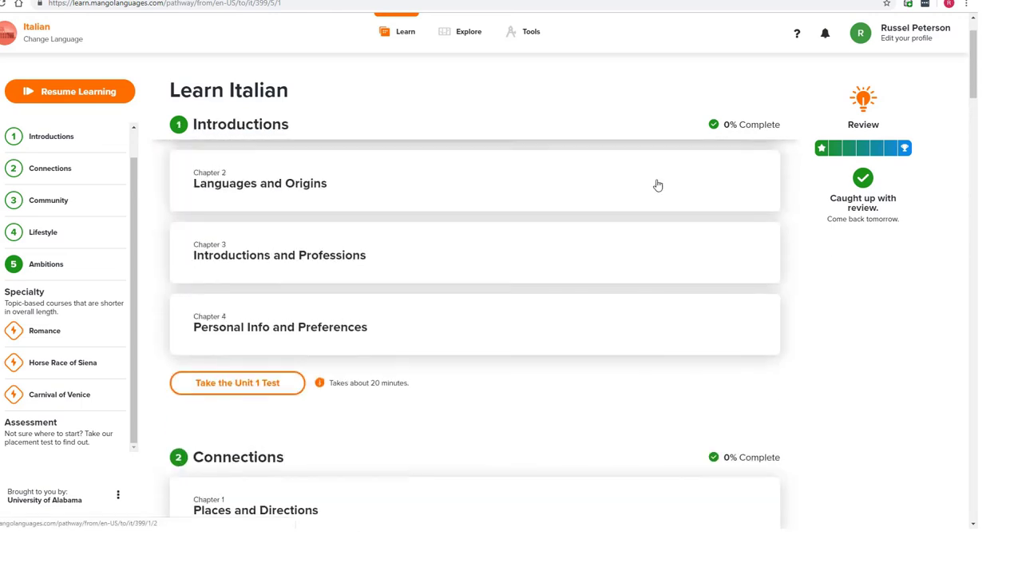
- Start Languages and Origins Lesson 1 and step through its cards to the English card and back
{"action": "left_click", "coordinate": [438, 242]}
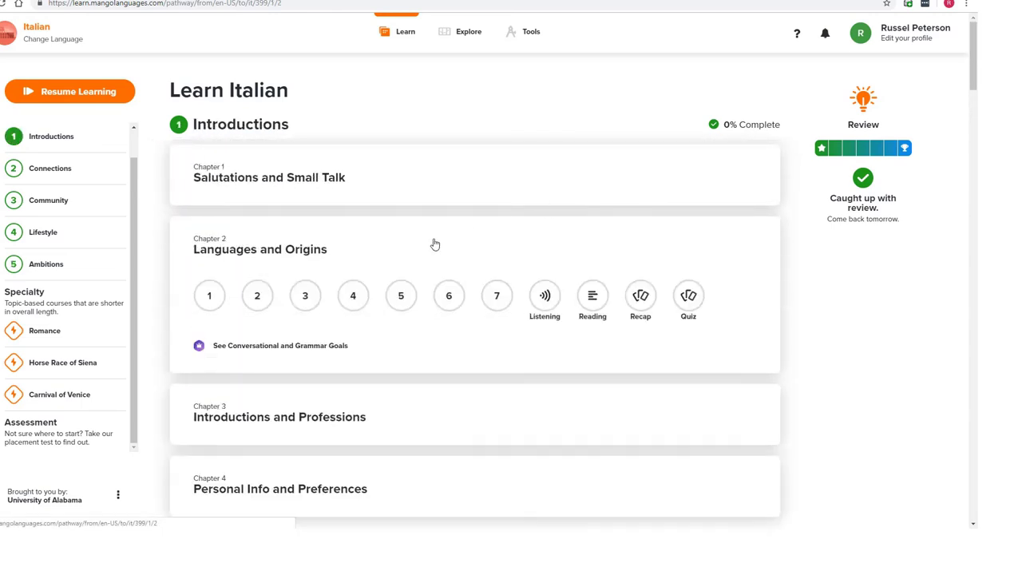
{"action": "left_click", "coordinate": [212, 295]}
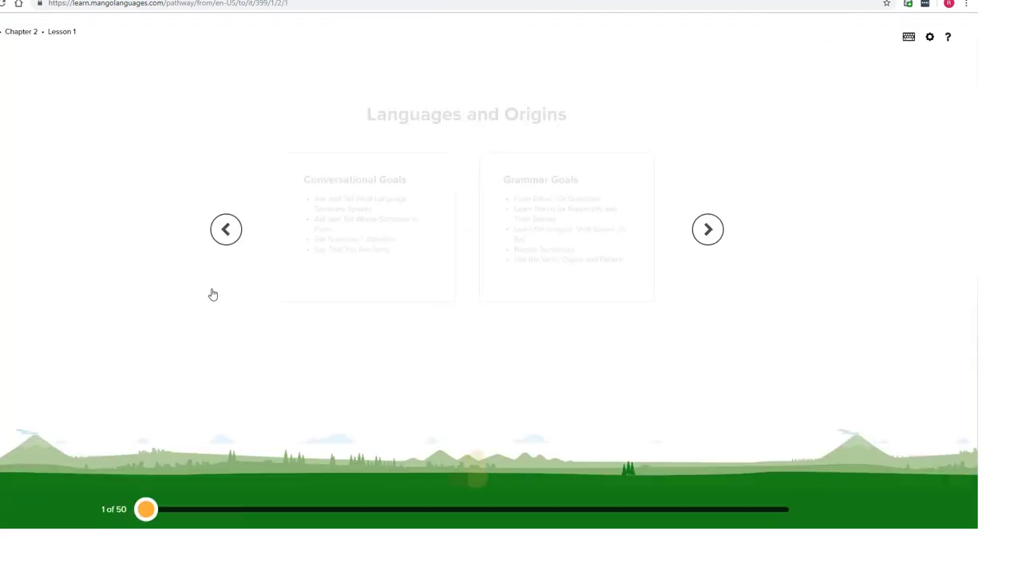
{"action": "left_click", "coordinate": [707, 230]}
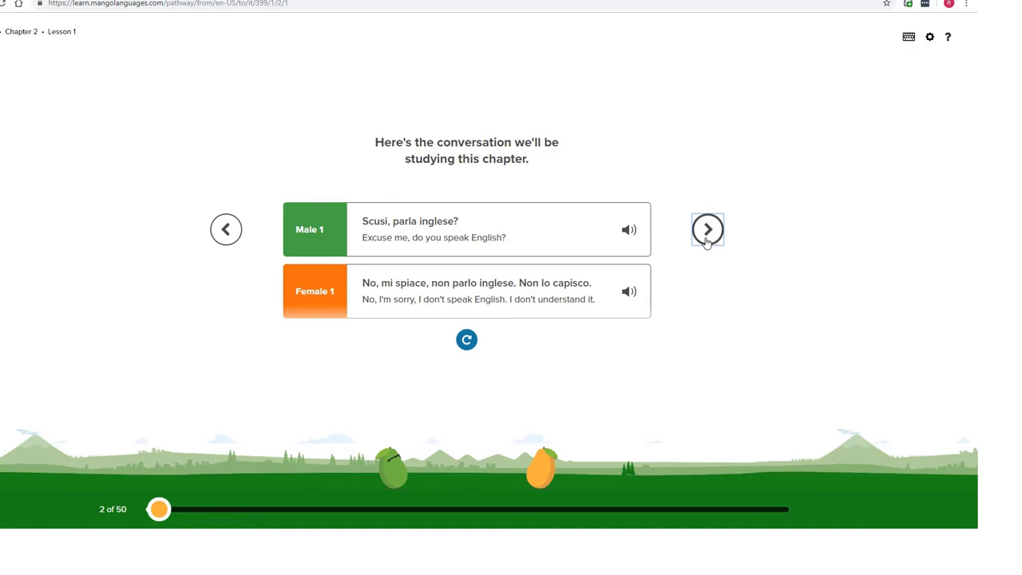
{"action": "left_click", "coordinate": [707, 230]}
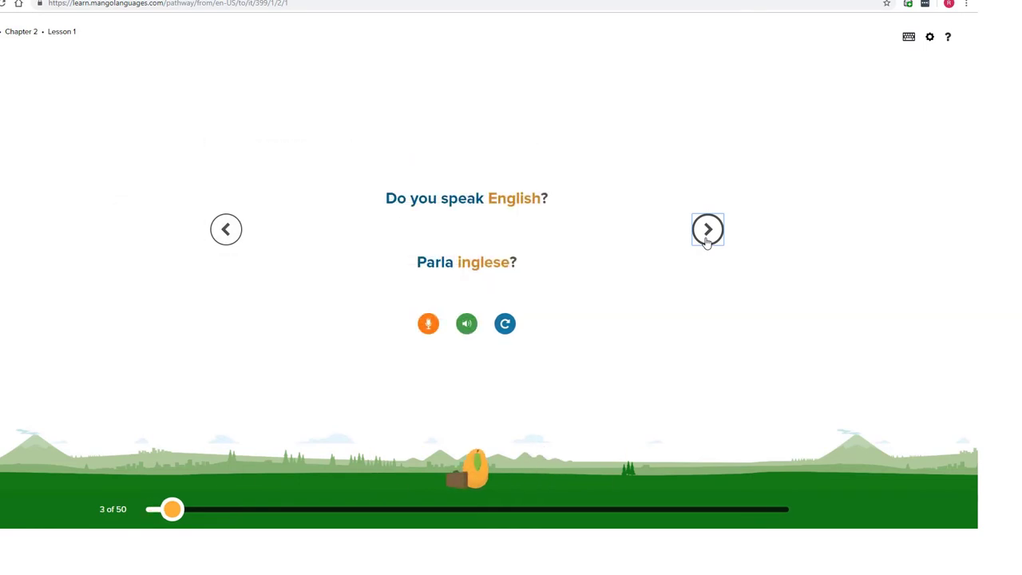
{"action": "double_click", "coordinate": [708, 230]}
{"action": "left_click", "coordinate": [707, 230]}
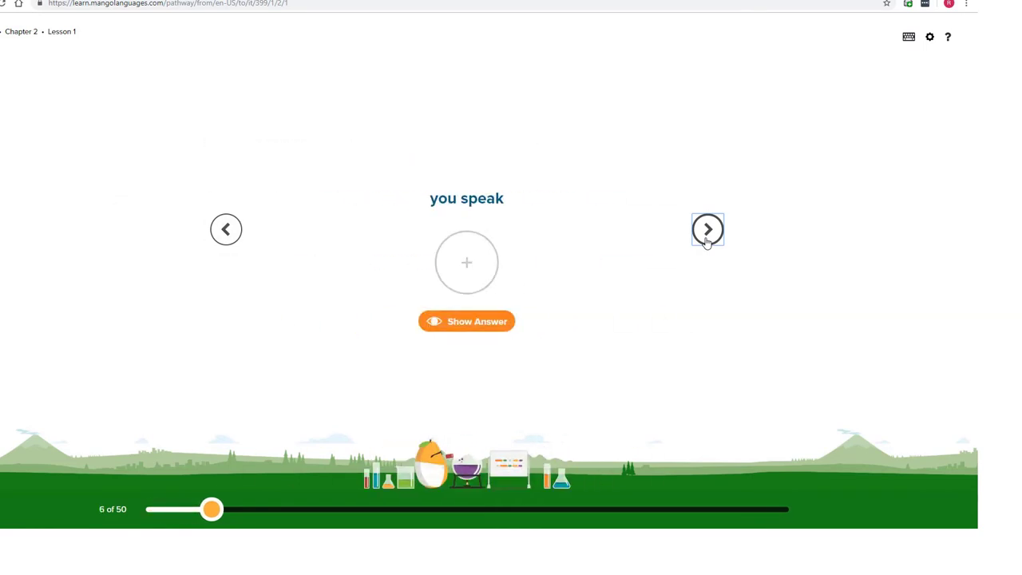
{"action": "left_click", "coordinate": [708, 230]}
{"action": "left_click", "coordinate": [707, 230]}
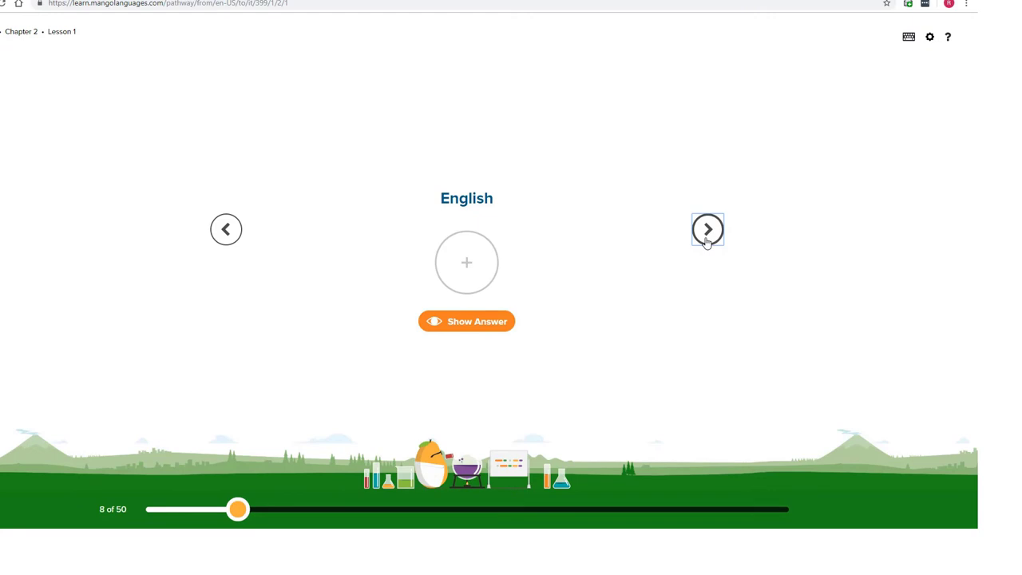
{"action": "left_click", "coordinate": [225, 230]}
{"action": "left_click", "coordinate": [225, 230]}
- Jump ahead from card 25 to the English-or-French question and reveal its Italian answer
{"action": "left_click_drag", "start_coordinate": [212, 509], "coordinate": [464, 506]}
{"action": "double_click", "coordinate": [707, 230]}
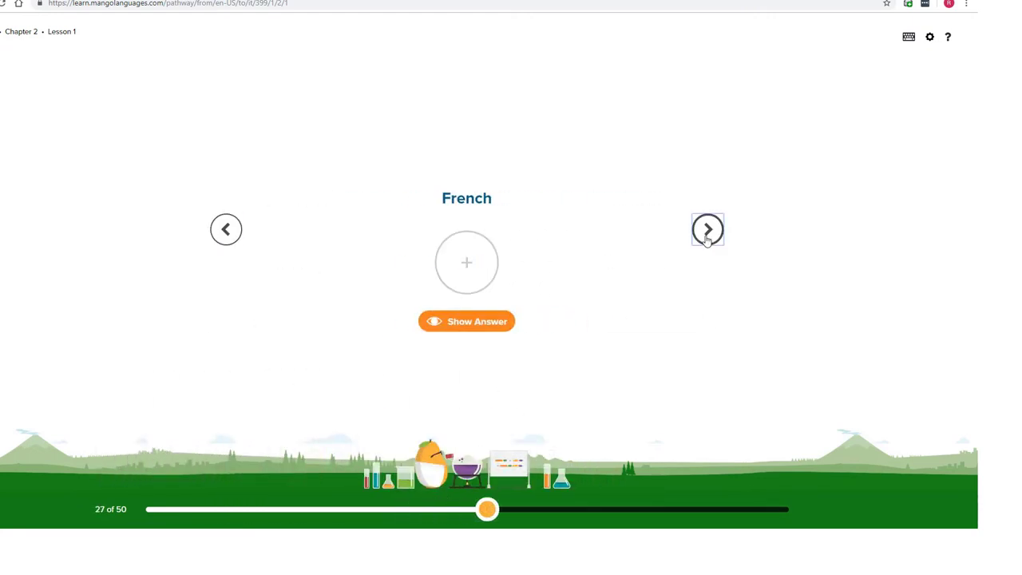
{"action": "left_click", "coordinate": [707, 230]}
{"action": "left_click", "coordinate": [707, 230]}
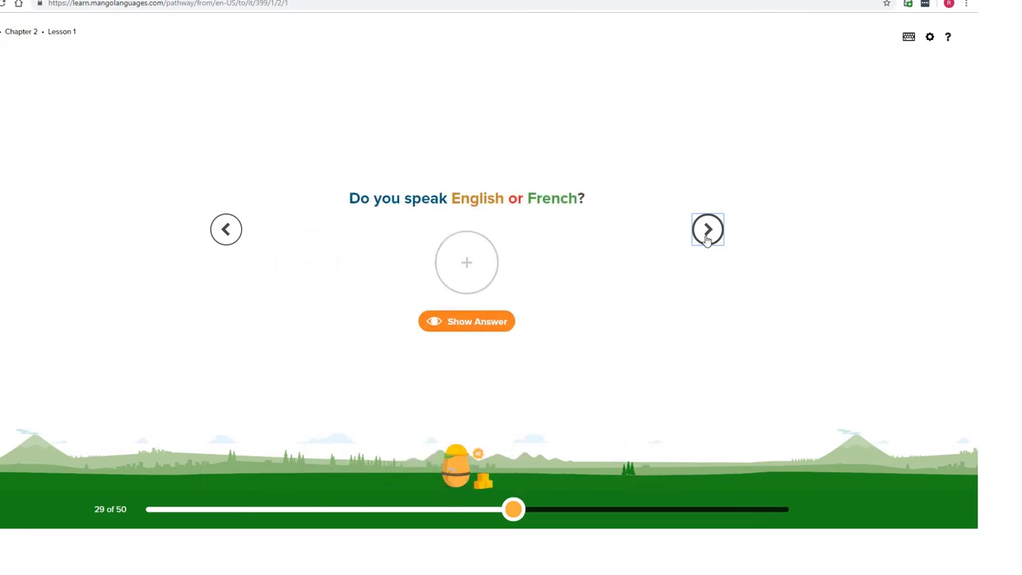
{"action": "left_click", "coordinate": [485, 327]}
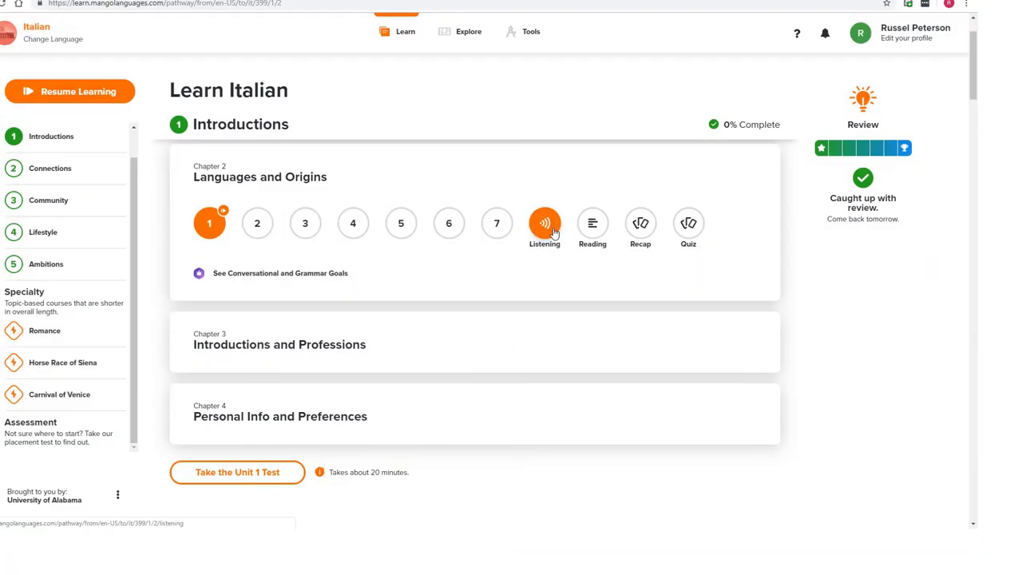
- Start Chapter 2's Listening exercise, playing Speaker 1 and 2 lines with their Italian transcripts
{"action": "left_click", "coordinate": [552, 230]}
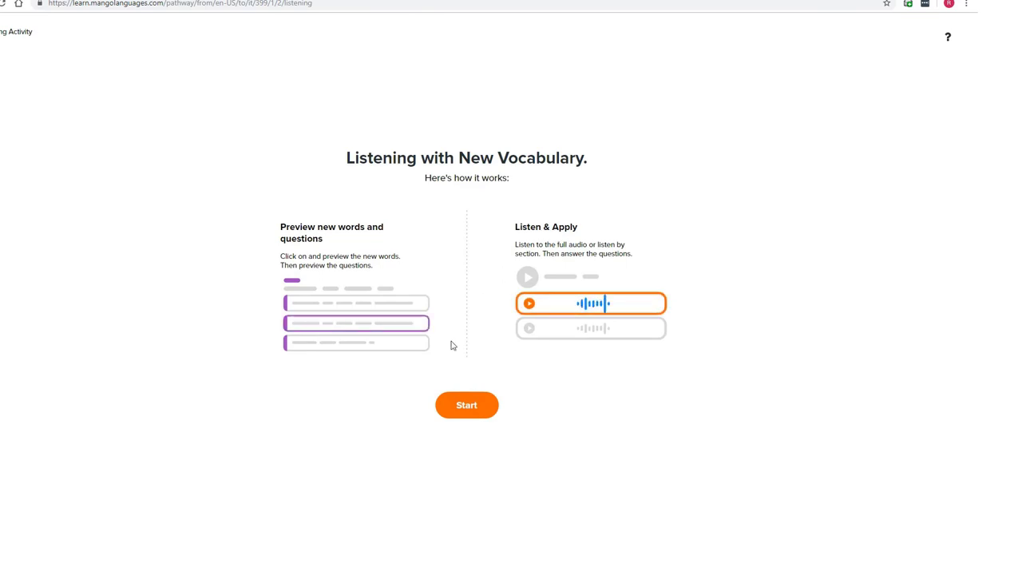
{"action": "left_click", "coordinate": [466, 405]}
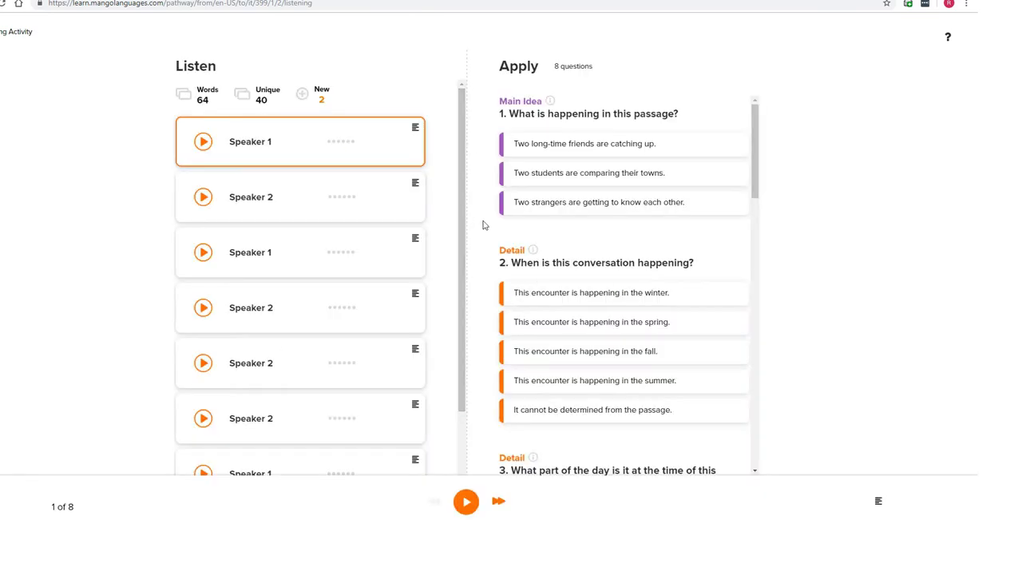
{"action": "left_click", "coordinate": [202, 141]}
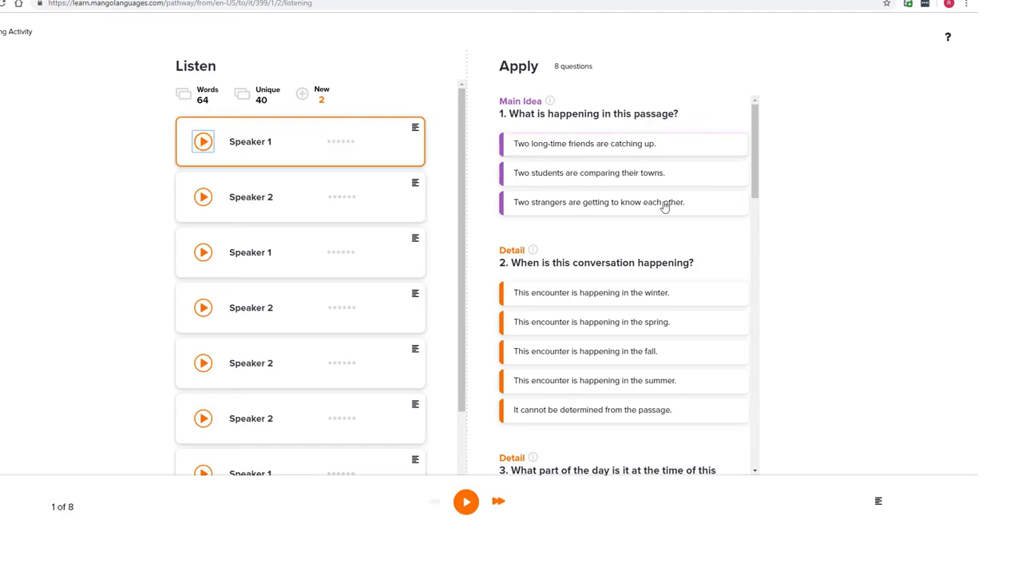
{"action": "scroll", "coordinate": [661, 232], "scroll_direction": "down", "scroll_amount": 2}
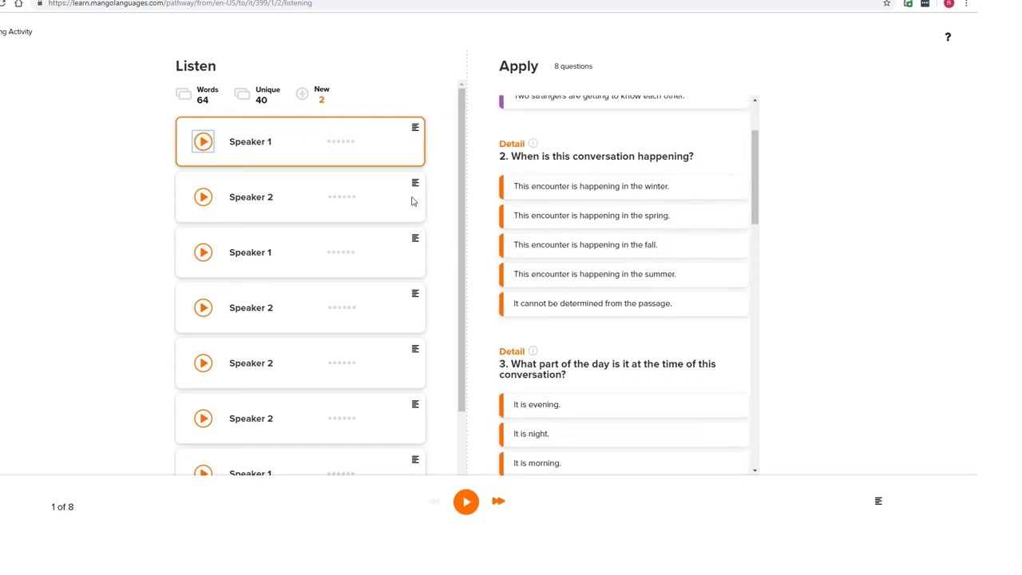
{"action": "left_click", "coordinate": [415, 129]}
{"action": "left_click", "coordinate": [416, 194]}
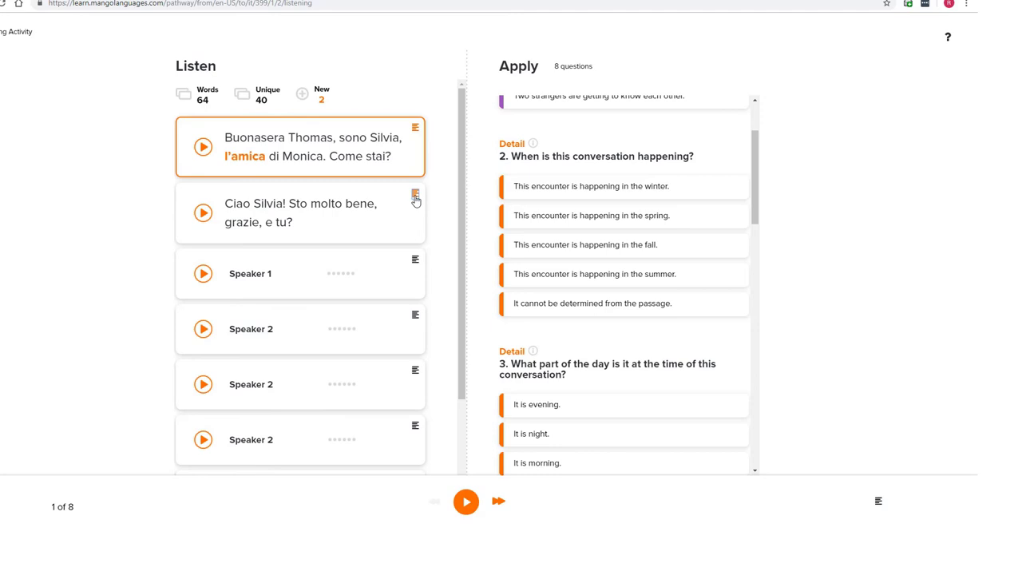
{"action": "left_click", "coordinate": [203, 213]}
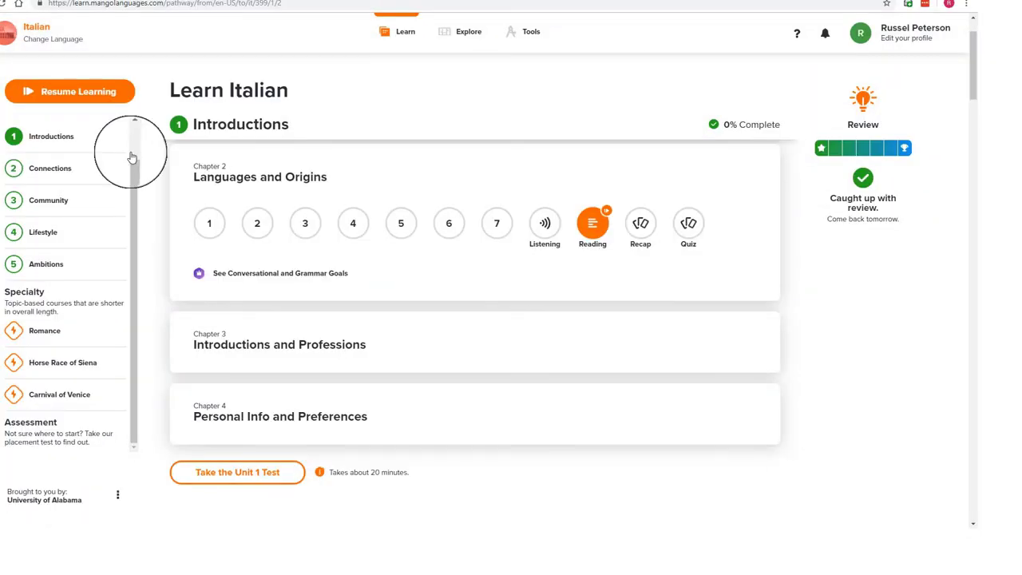
- Open the Activity report from the account's profile settings and scroll through the recent lessons
{"action": "left_click", "coordinate": [906, 41]}
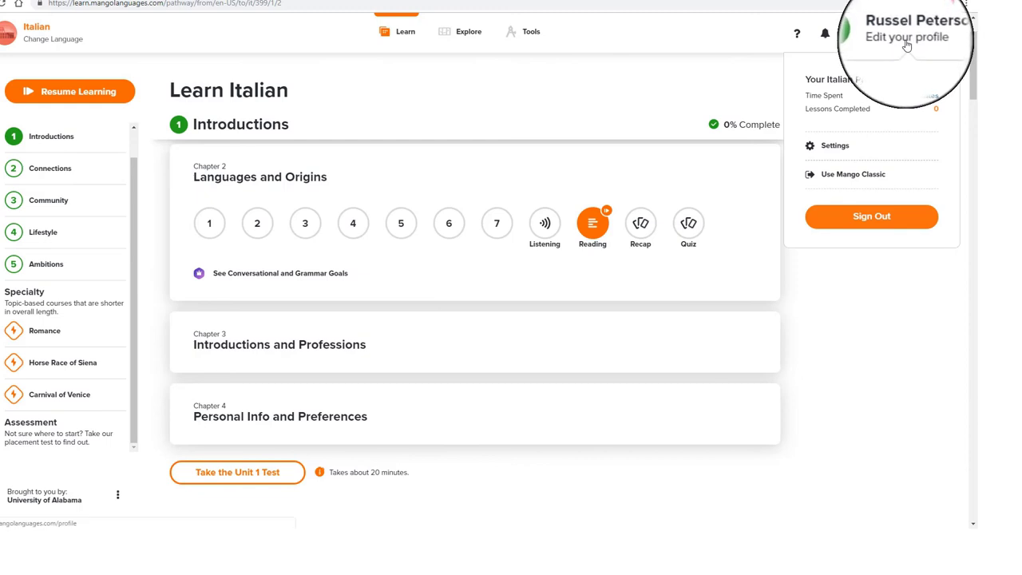
{"action": "left_click", "coordinate": [833, 148]}
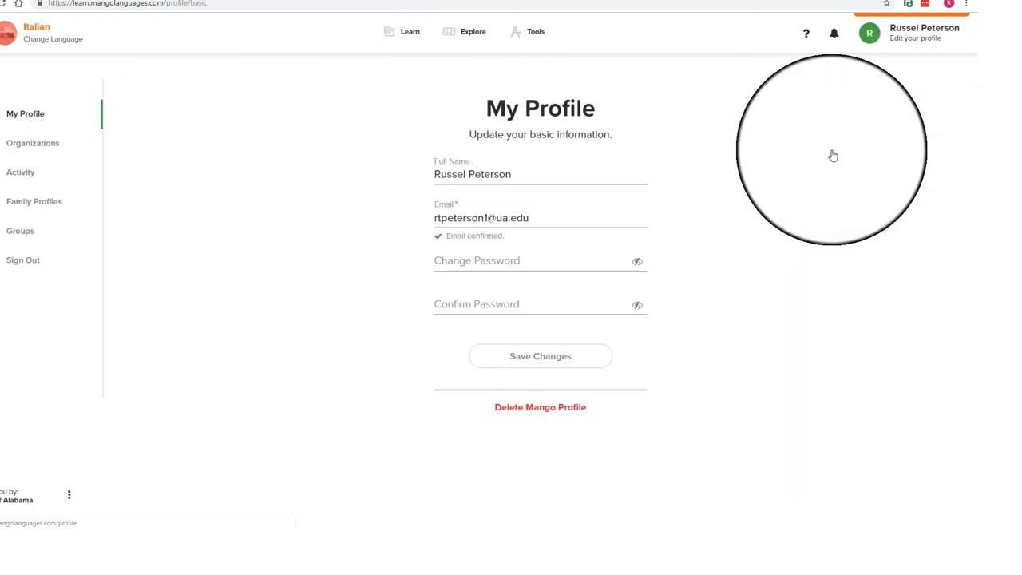
{"action": "left_click", "coordinate": [17, 182]}
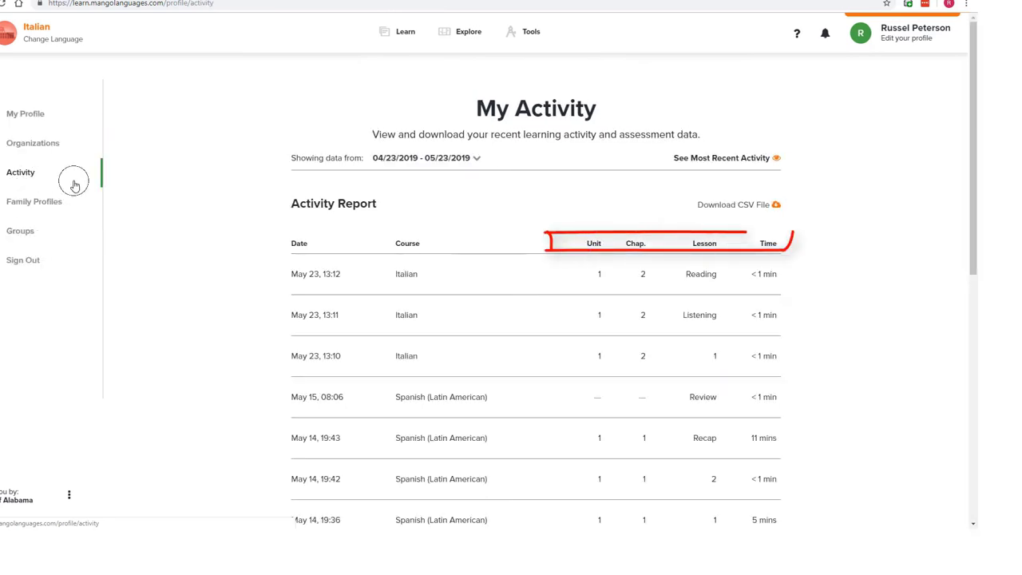
{"action": "scroll", "coordinate": [830, 249], "scroll_direction": "down", "scroll_amount": 5}
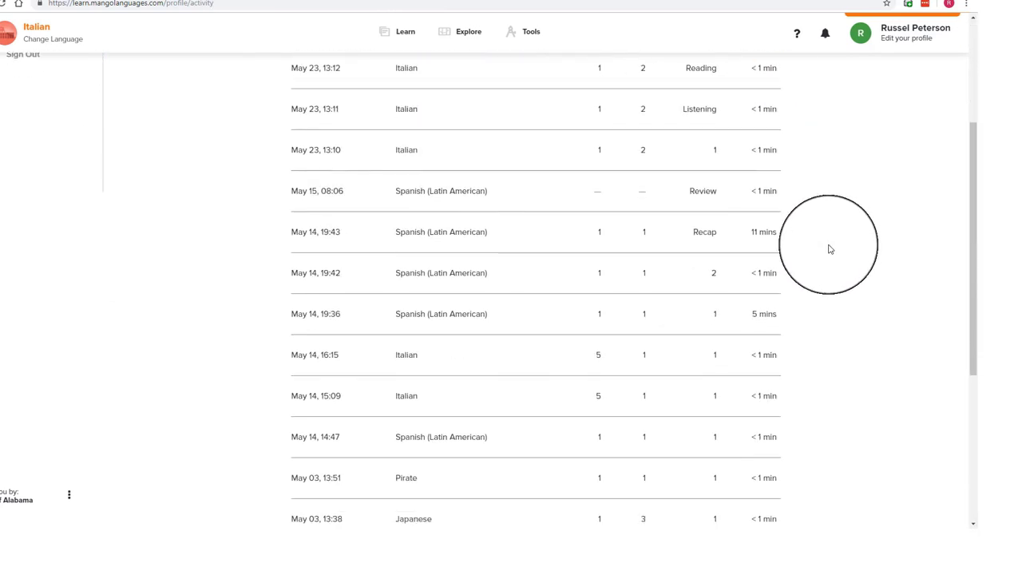
{"action": "scroll", "coordinate": [830, 249], "scroll_direction": "down", "scroll_amount": 1}
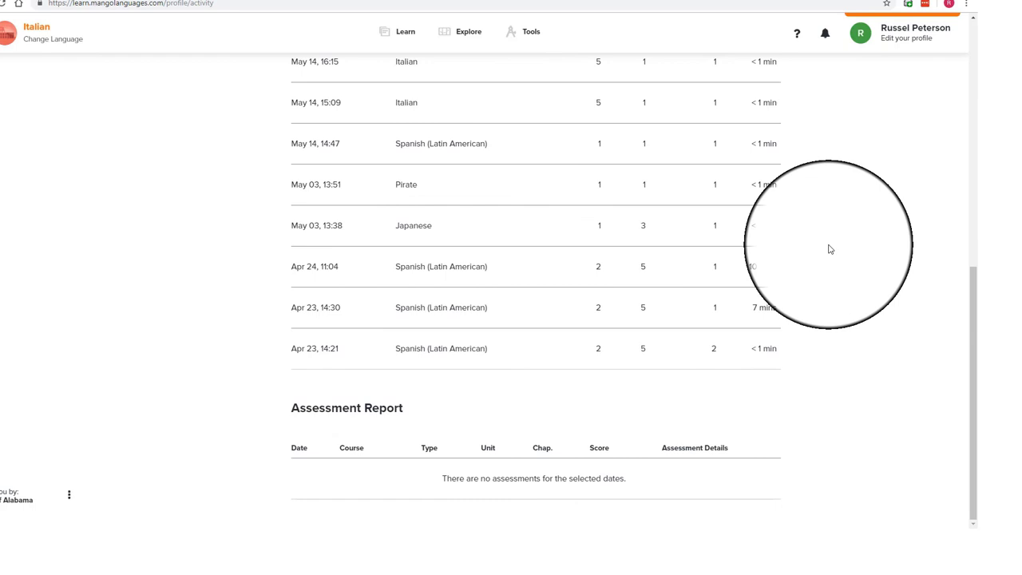
{"action": "scroll", "coordinate": [829, 249], "scroll_direction": "up", "scroll_amount": 4}
{"action": "scroll", "coordinate": [830, 249], "scroll_direction": "up", "scroll_amount": 3}
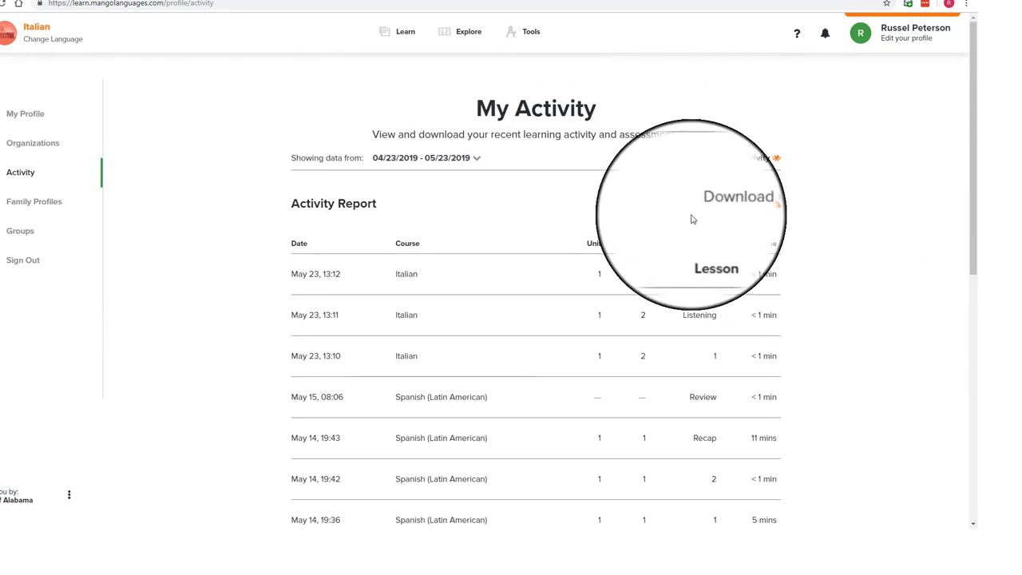
- Pick August 1 to October 31, 2018 in the Showing data from calendar and apply it
{"action": "left_click", "coordinate": [476, 161]}
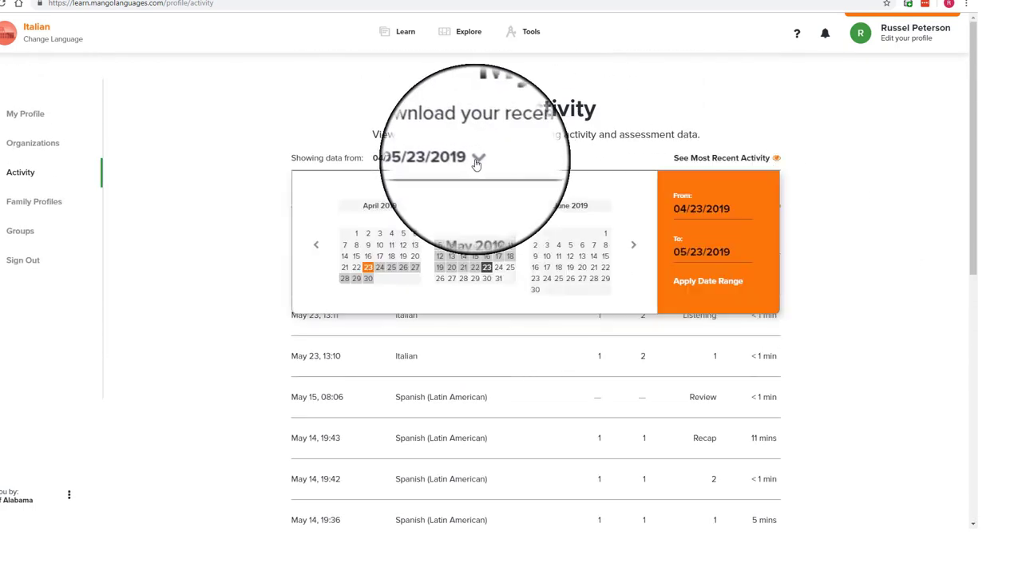
{"action": "left_click", "coordinate": [315, 245]}
{"action": "left_click", "coordinate": [316, 247]}
{"action": "left_click", "coordinate": [317, 247]}
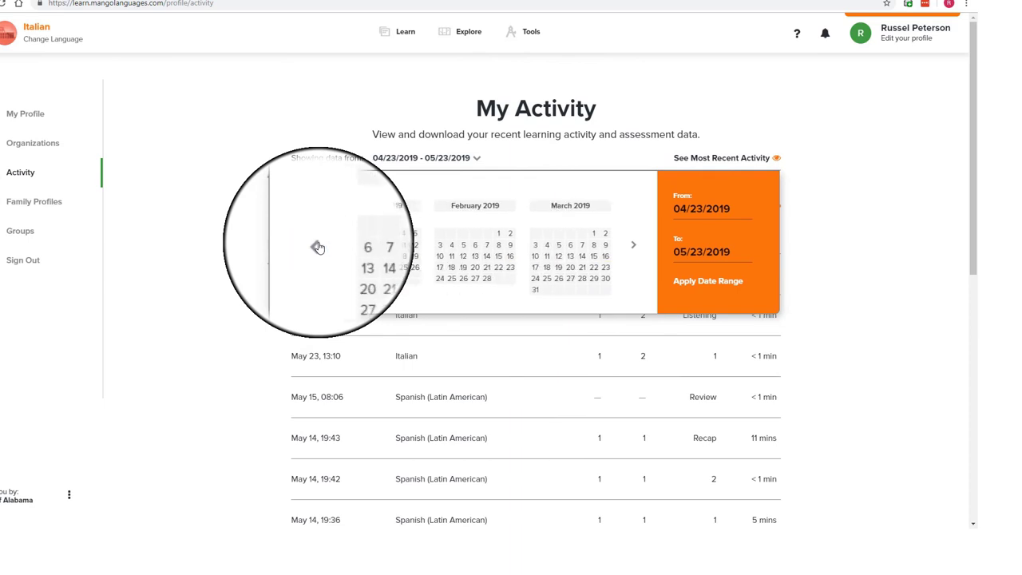
{"action": "left_click", "coordinate": [317, 247]}
{"action": "left_click", "coordinate": [317, 247]}
{"action": "left_click", "coordinate": [317, 246]}
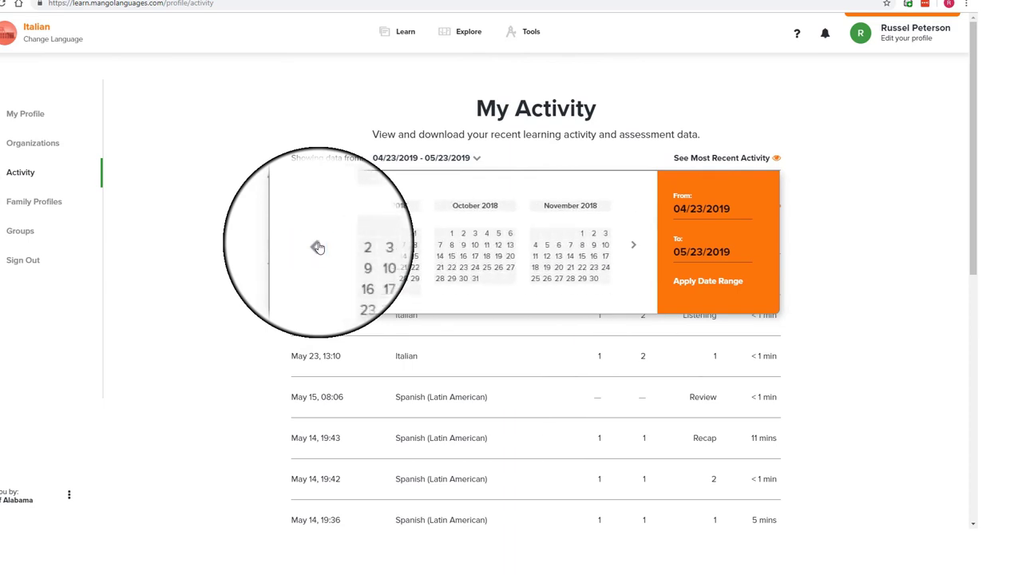
{"action": "left_click", "coordinate": [317, 248]}
{"action": "left_click", "coordinate": [381, 237]}
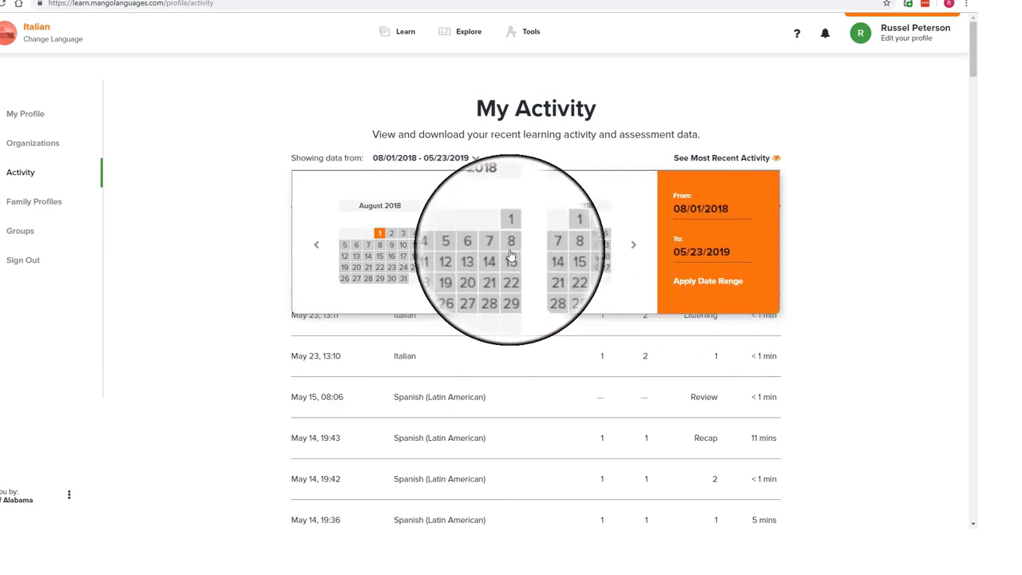
{"action": "left_click", "coordinate": [572, 281]}
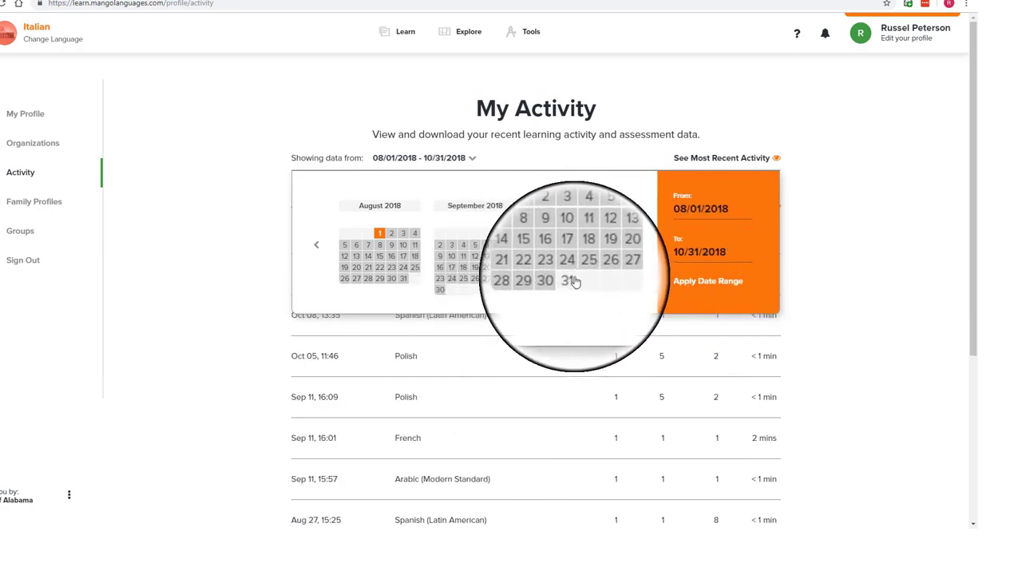
{"action": "left_click", "coordinate": [703, 281]}
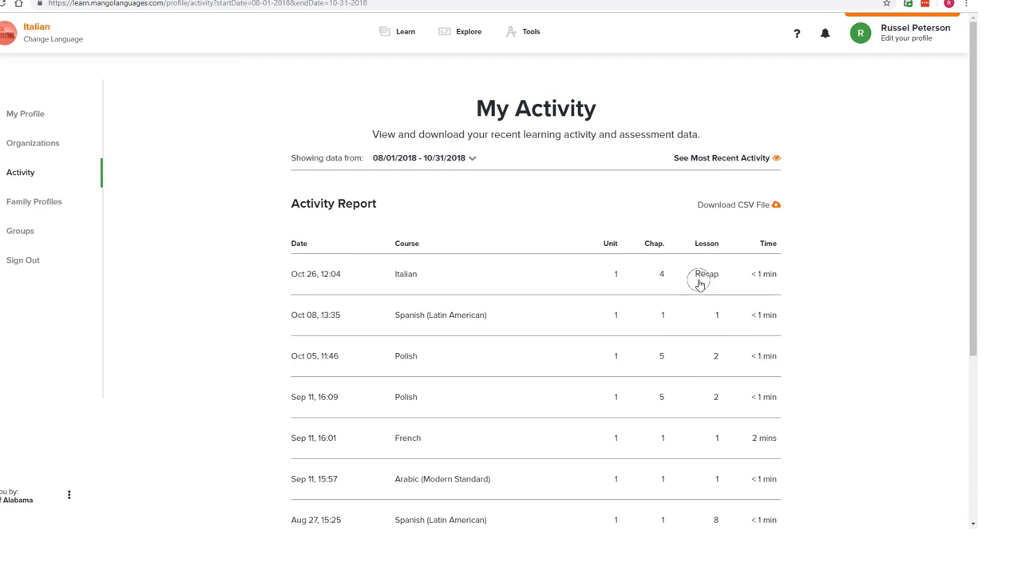